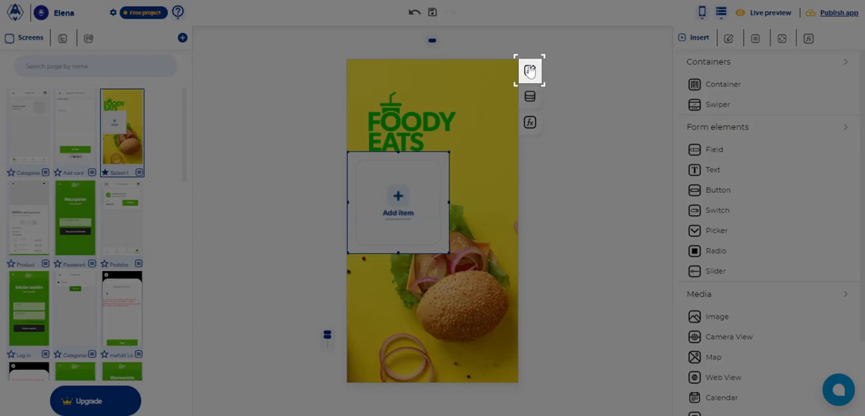
# Open the image element's style settings and lower its opacity to 56%.
pyautogui.click(530, 71)
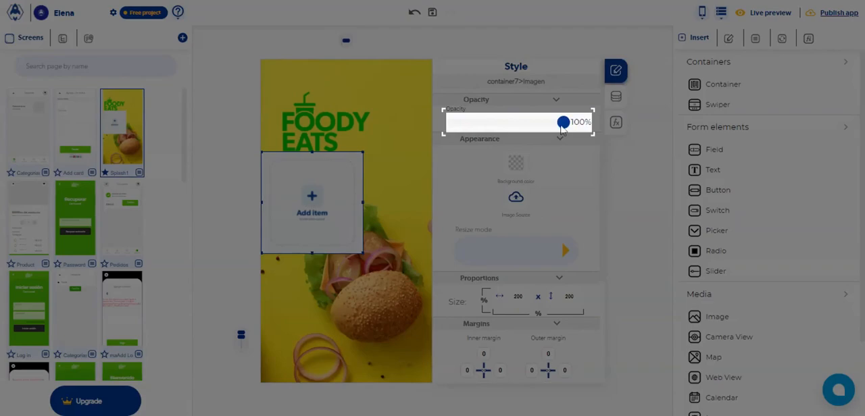
pyautogui.moveTo(563, 123); pyautogui.dragTo(516, 123)
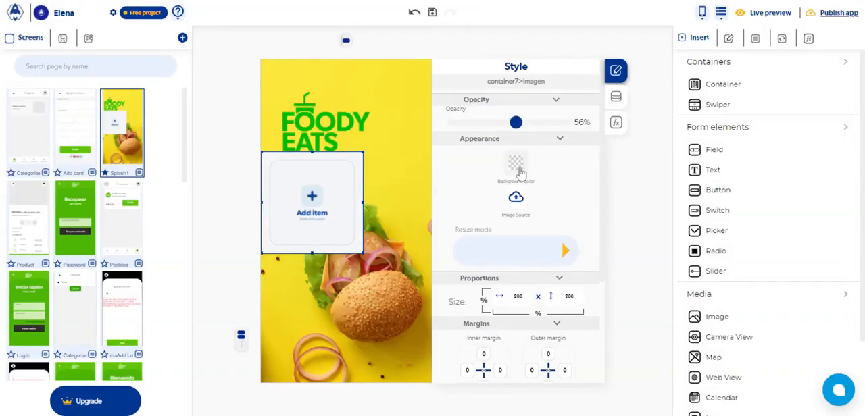
# Try the dark grey, green and black preset background colours on the image element, and return it to transparent.
pyautogui.click(517, 167)
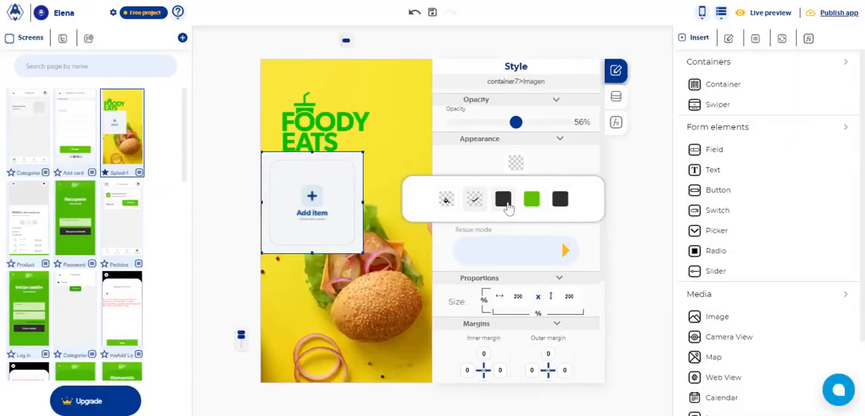
pyautogui.click(505, 202)
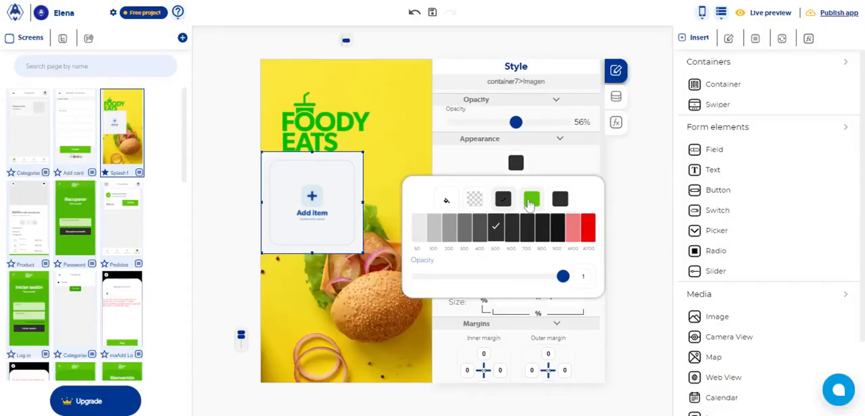
pyautogui.click(532, 202)
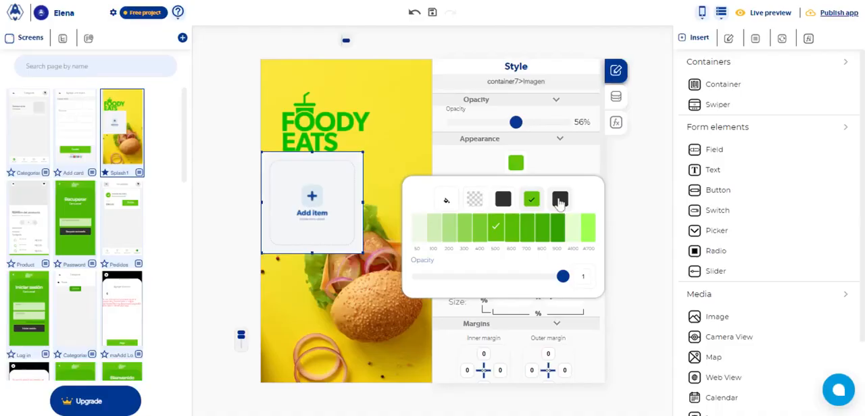
pyautogui.click(560, 200)
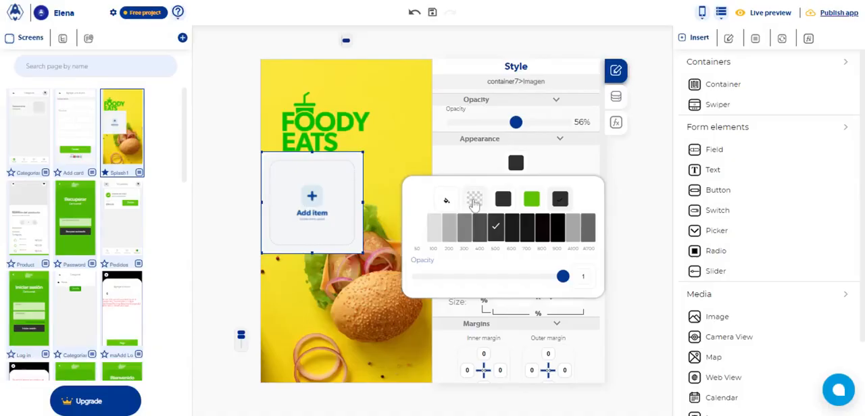
pyautogui.click(474, 200)
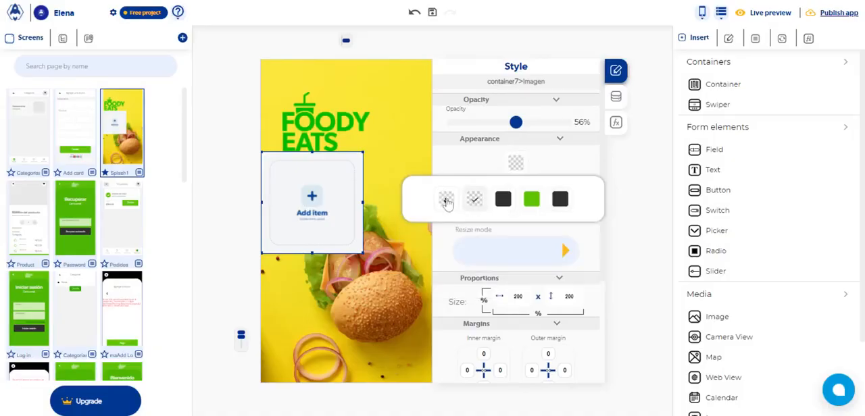
# Give the image element a custom magenta background colour, #C836D1, and show the colour value as HEX.
pyautogui.click(446, 200)
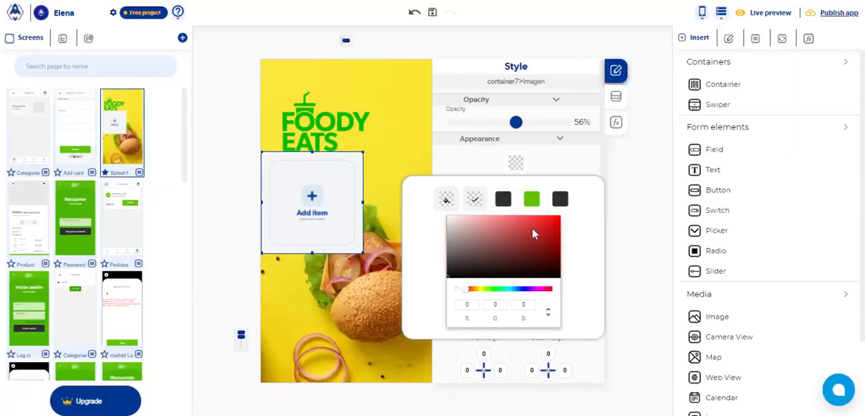
pyautogui.click(532, 227)
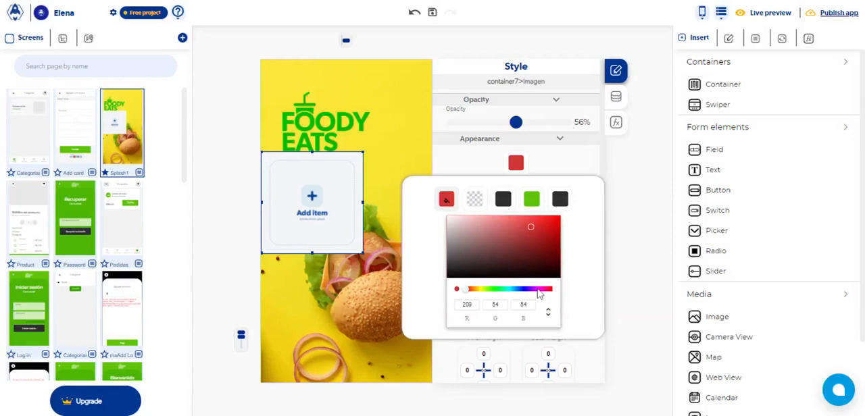
pyautogui.click(538, 289)
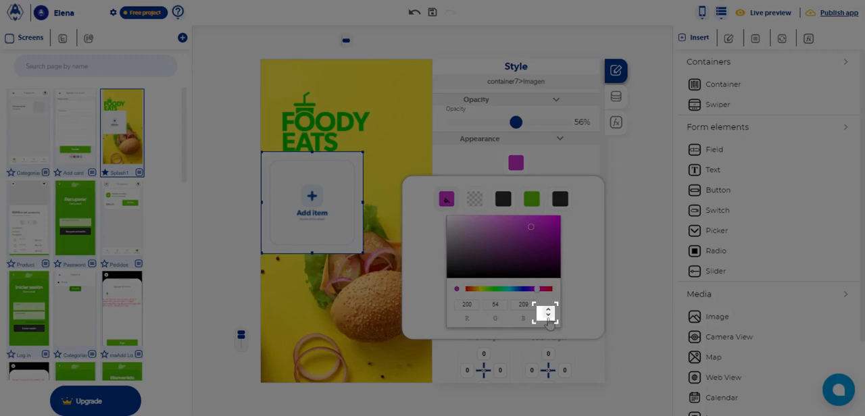
pyautogui.click(548, 313)
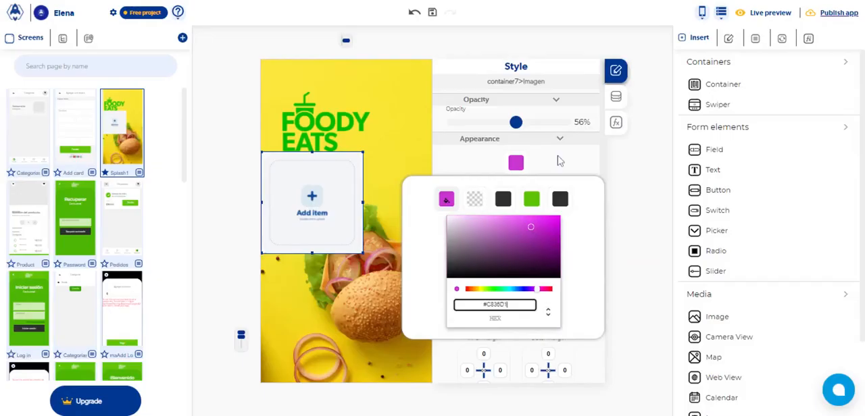
pyautogui.click(558, 161)
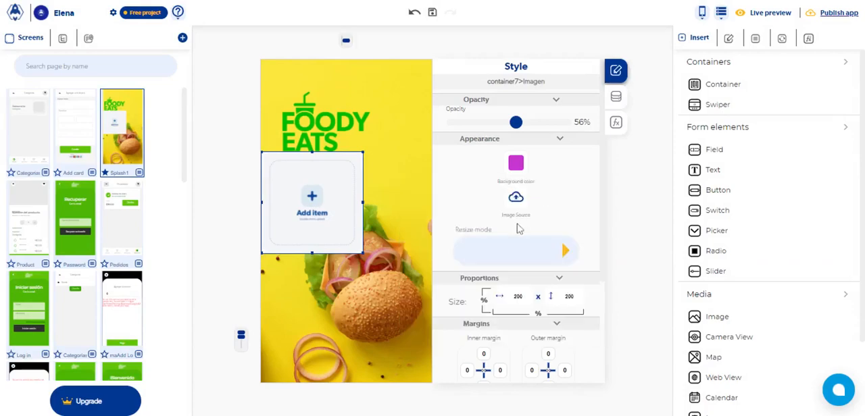
# Examine the image source options: file upload, own images, Unsplash with the laptop photo's preview, Lotties and URL, and close the media picker.
pyautogui.click(516, 198)
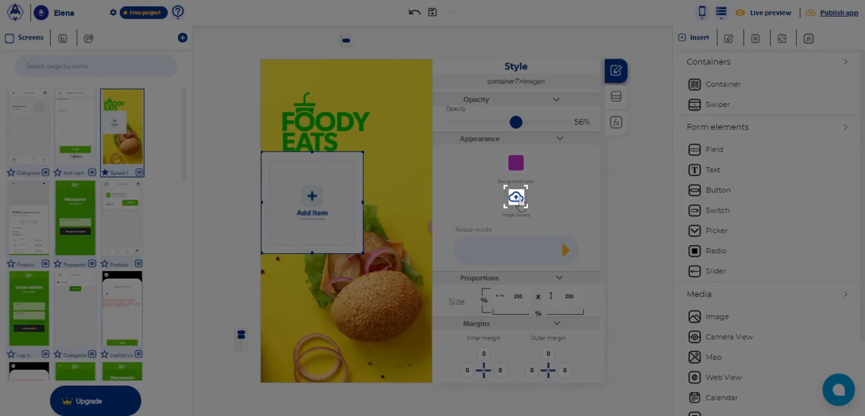
pyautogui.click(517, 197)
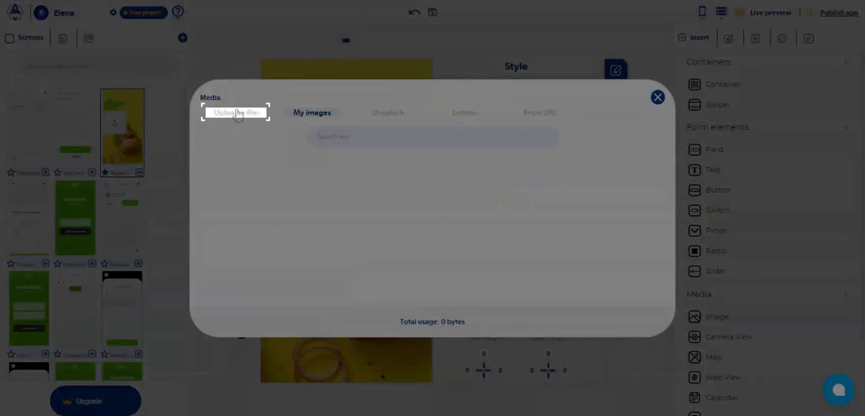
pyautogui.click(236, 113)
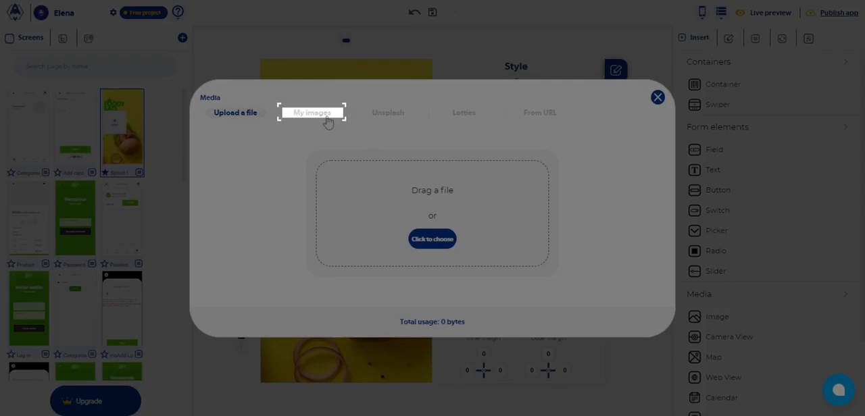
pyautogui.click(327, 119)
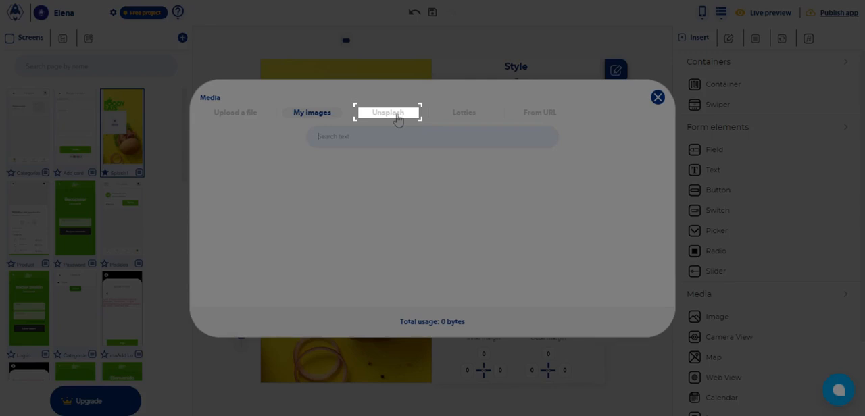
pyautogui.click(398, 118)
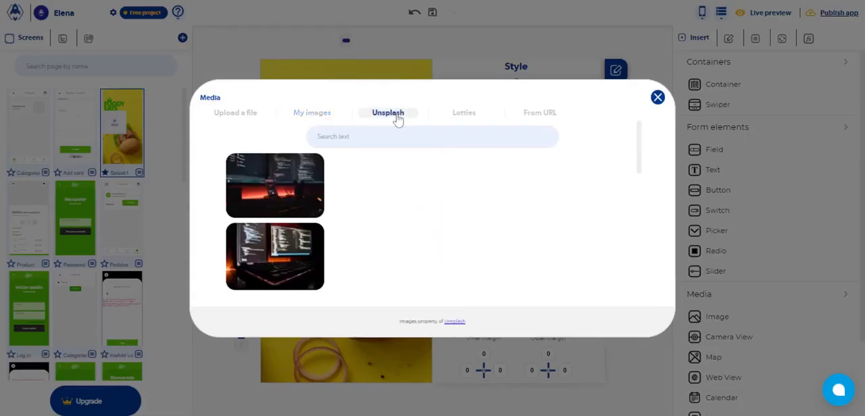
pyautogui.moveTo(393, 184)
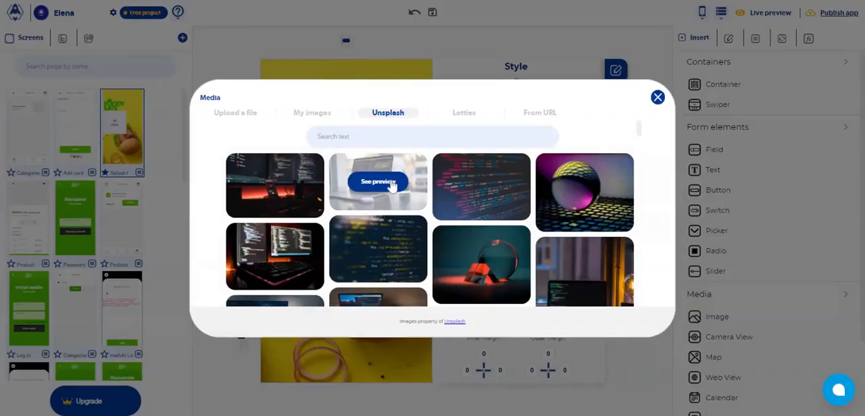
pyautogui.click(392, 184)
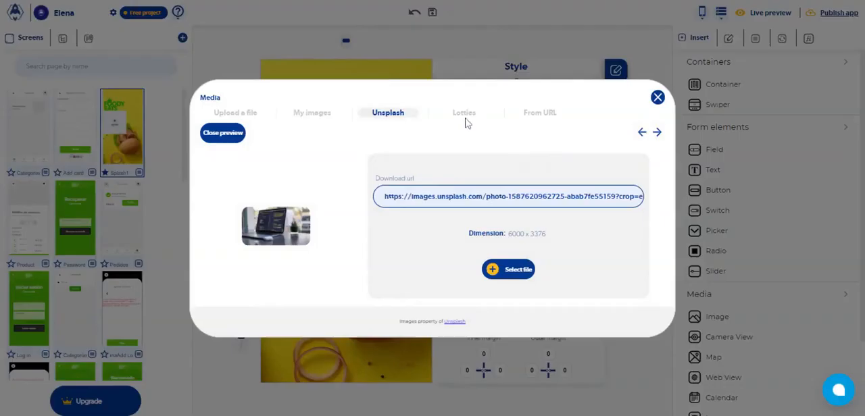
pyautogui.click(465, 117)
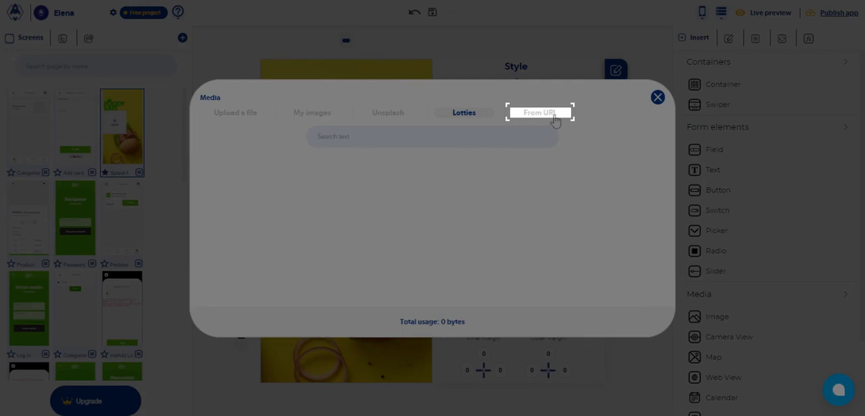
pyautogui.click(554, 115)
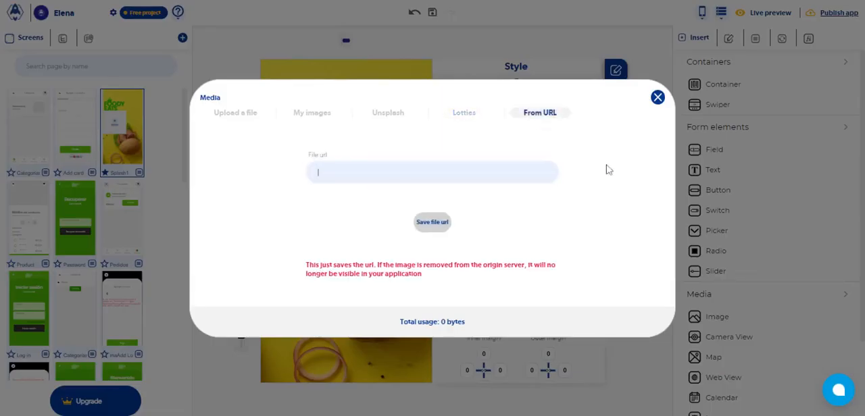
pyautogui.click(658, 99)
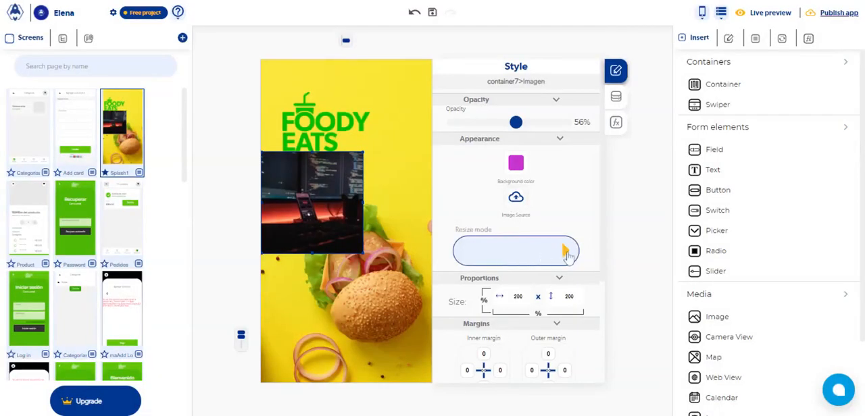
# Try the Cover, Contain, Stretch and Repeat resize modes on the image.
pyautogui.click(566, 251)
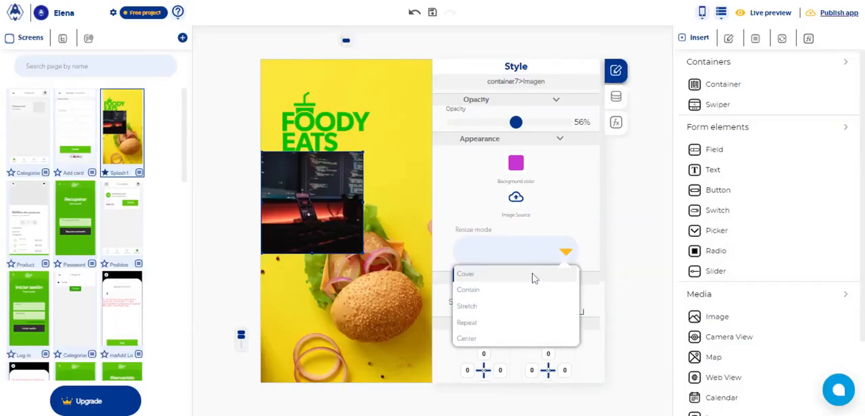
pyautogui.click(533, 277)
pyautogui.click(567, 251)
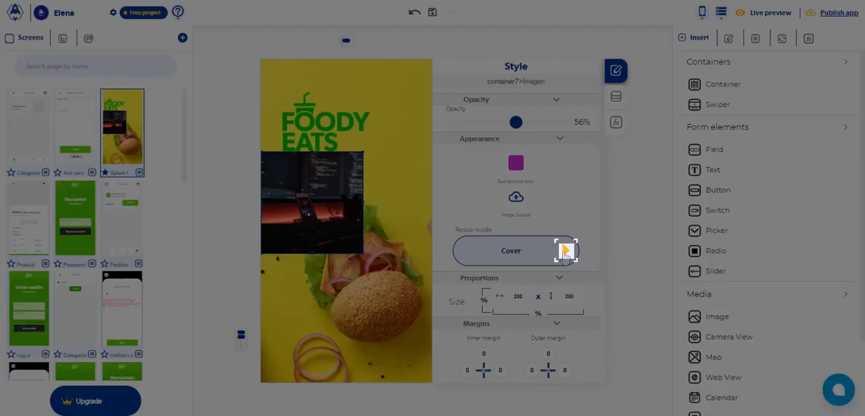
pyautogui.click(565, 252)
pyautogui.click(528, 298)
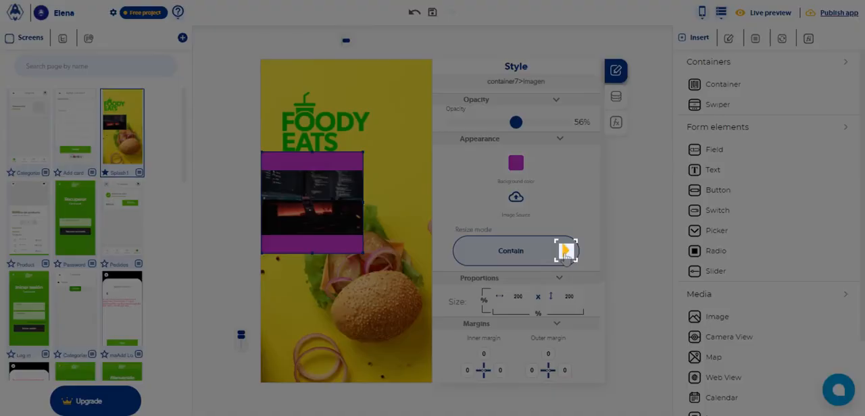
pyautogui.click(565, 252)
pyautogui.click(530, 313)
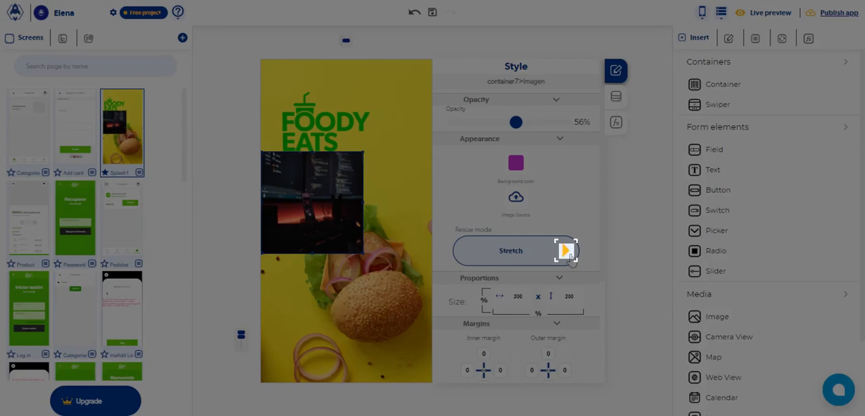
pyautogui.click(566, 252)
pyautogui.click(526, 329)
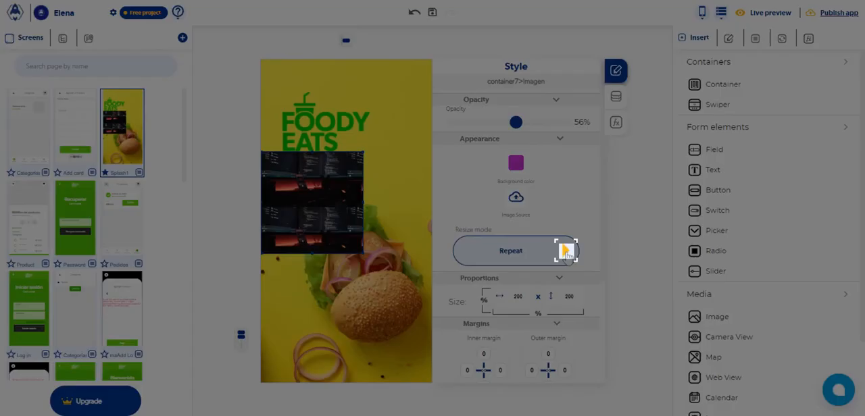
# Set the image's resize mode to Center.
pyautogui.click(567, 252)
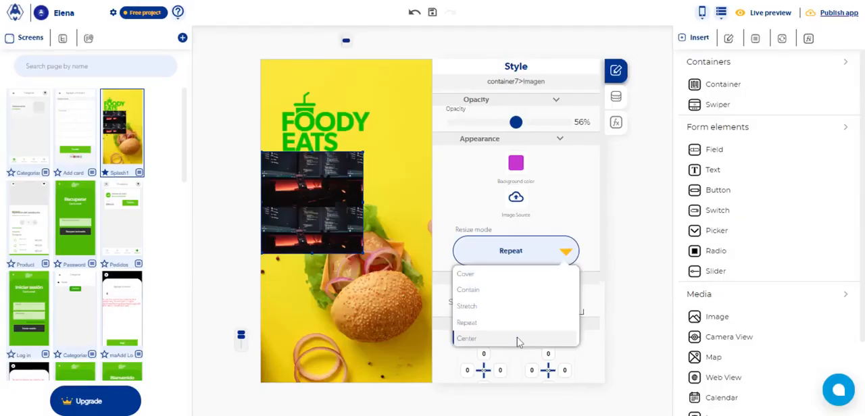
pyautogui.click(518, 340)
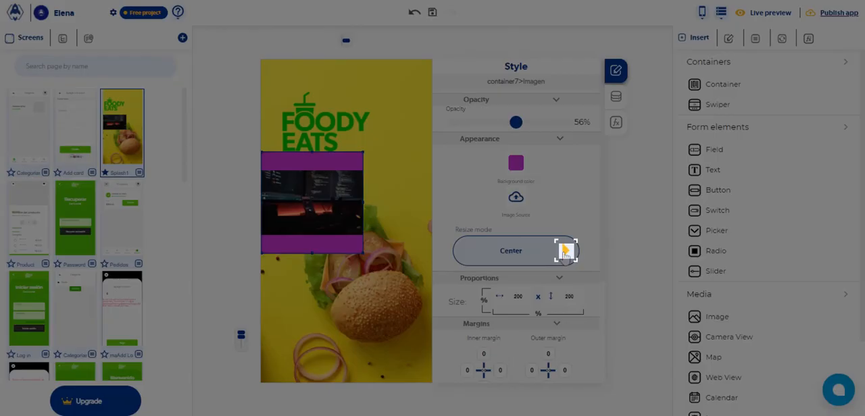
pyautogui.click(566, 252)
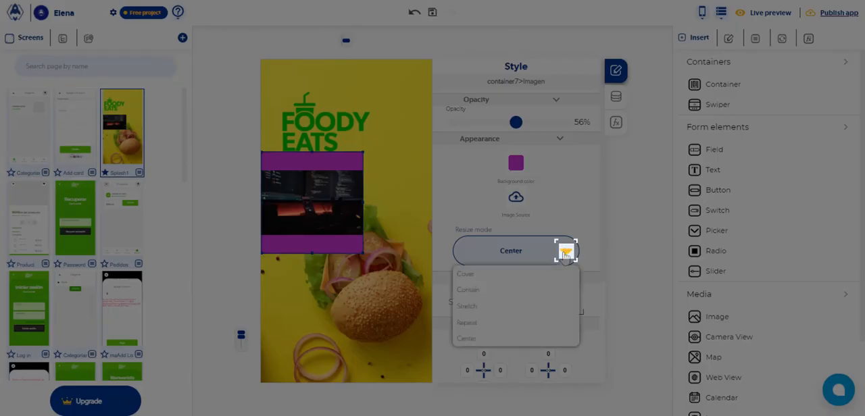
pyautogui.click(566, 253)
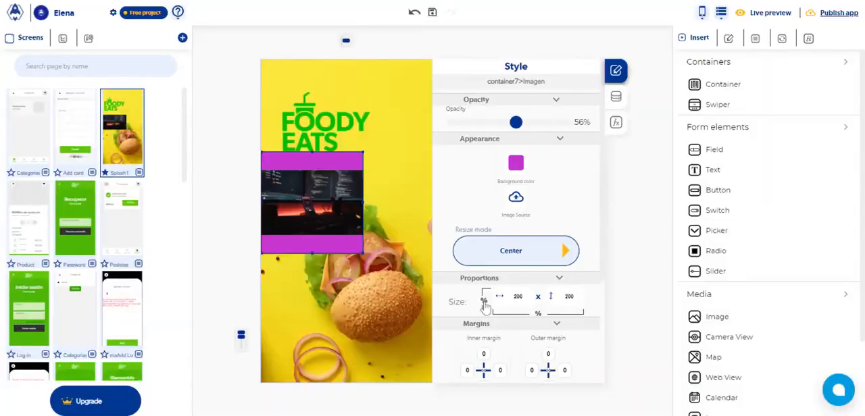
# Try percentage-based sizing on the image, and switch it back to fixed units.
pyautogui.click(484, 302)
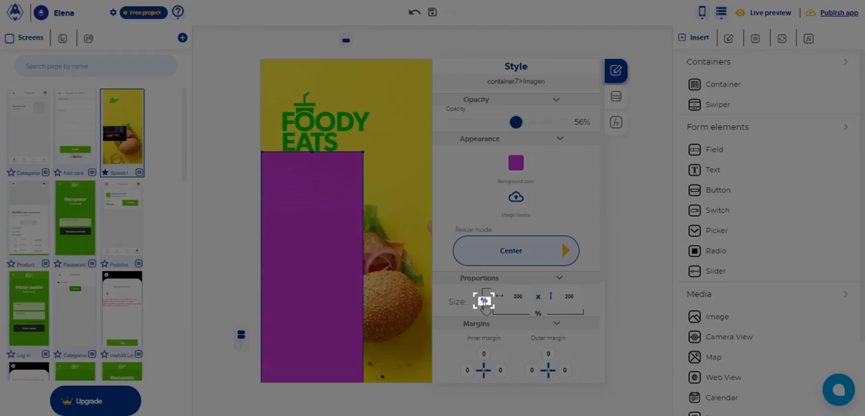
pyautogui.click(484, 302)
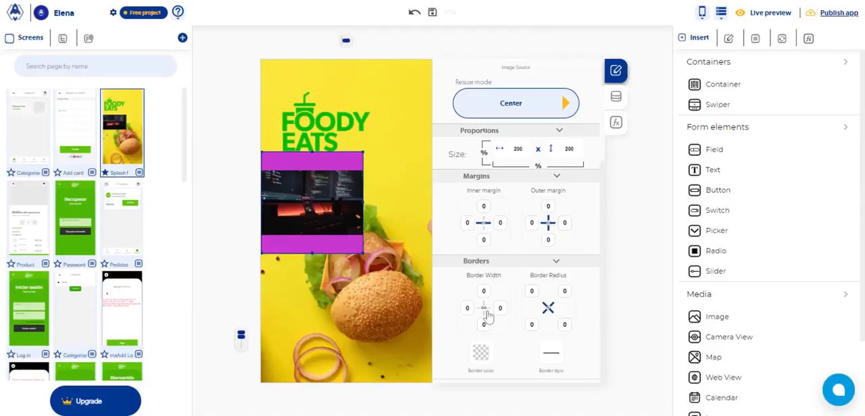
# Toggle the linking of the image's four border widths and of its four border radius corners.
pyautogui.click(484, 309)
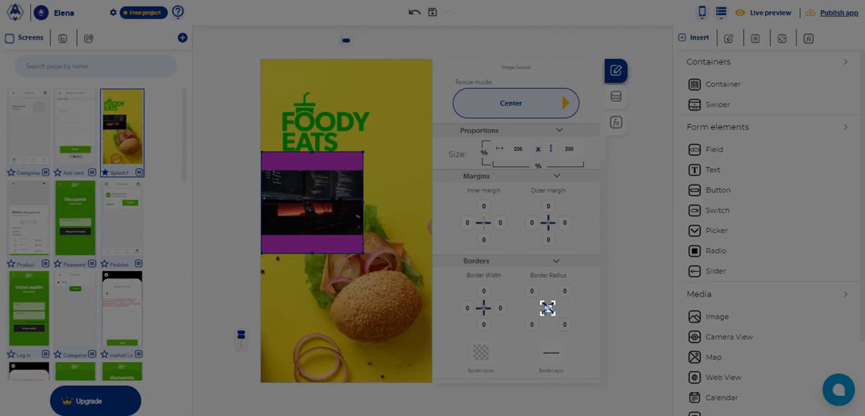
pyautogui.click(548, 309)
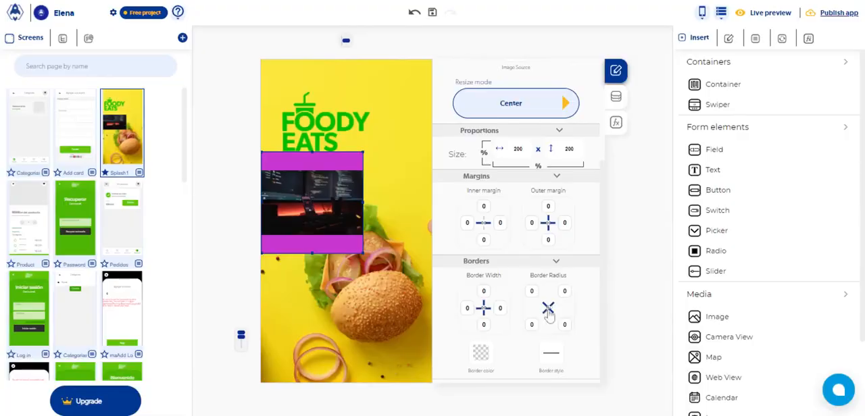
# Toggle the linking of the image's border radius corners, and give its border a black colour and a dotted style.
pyautogui.click(549, 311)
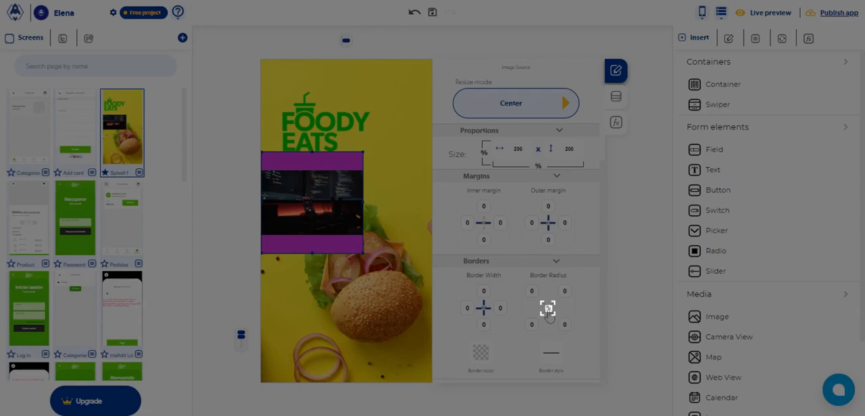
pyautogui.click(548, 314)
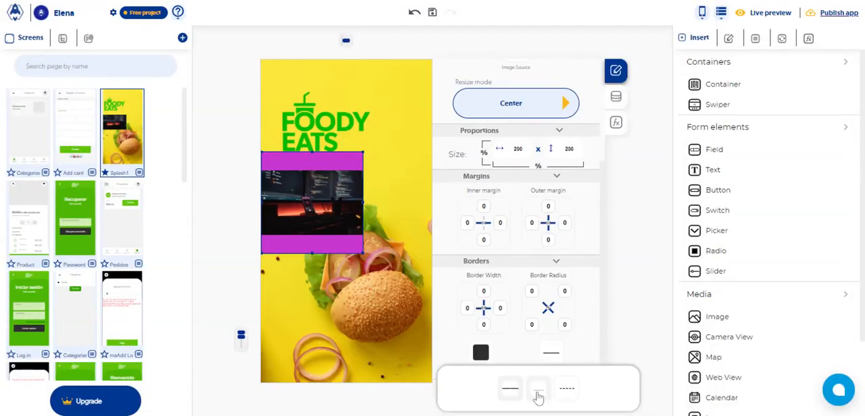
pyautogui.click(538, 392)
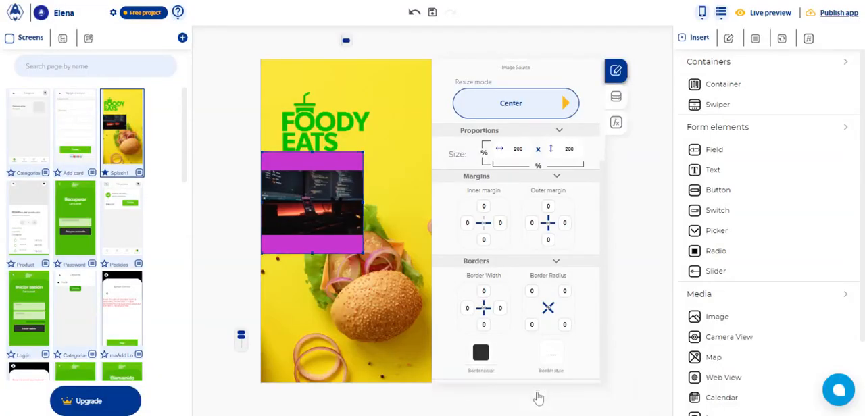
pyautogui.click(553, 359)
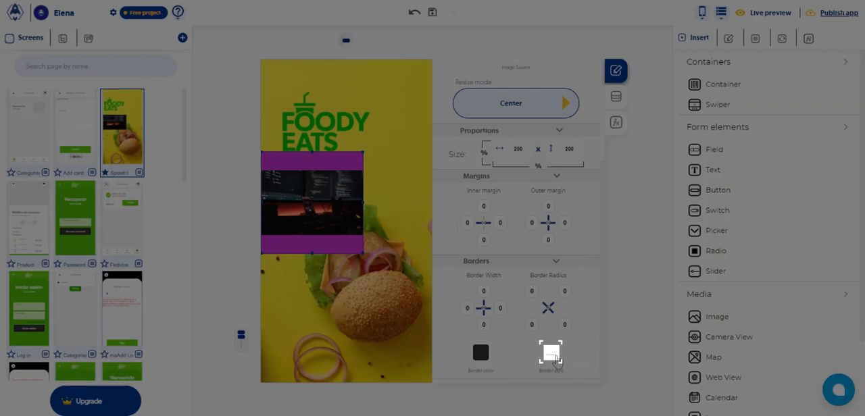
# In the image's control data, set the control name to "Imageng" and the control label to "hola".
pyautogui.scroll(3, 605, 203)
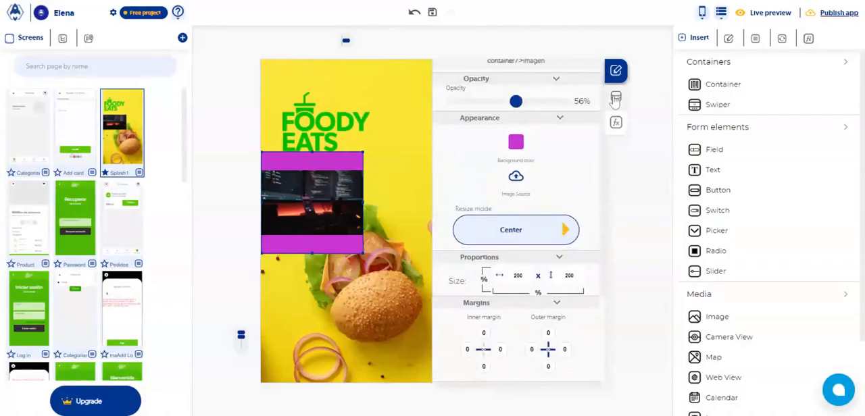
pyautogui.click(616, 98)
pyautogui.click(572, 129)
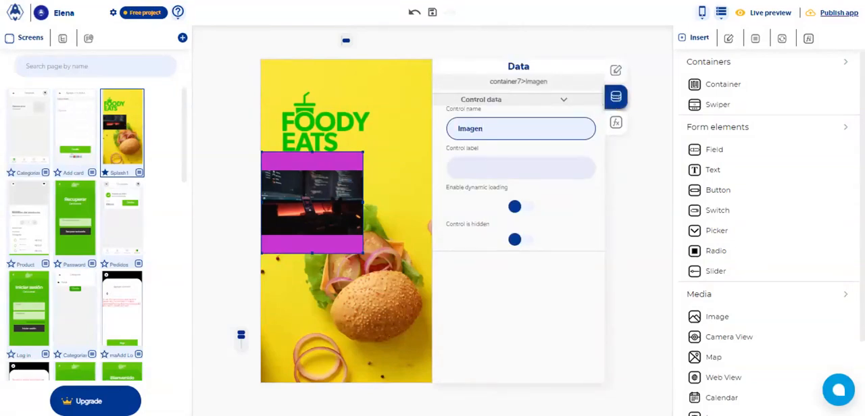
pyautogui.write('g')
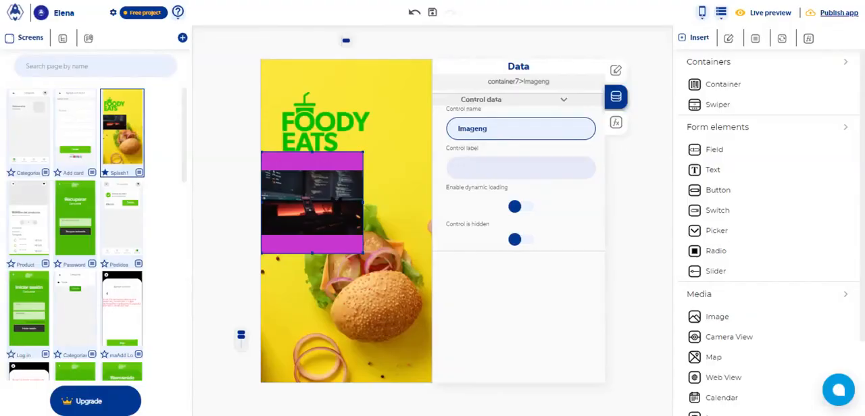
pyautogui.click(521, 168)
pyautogui.write('h')
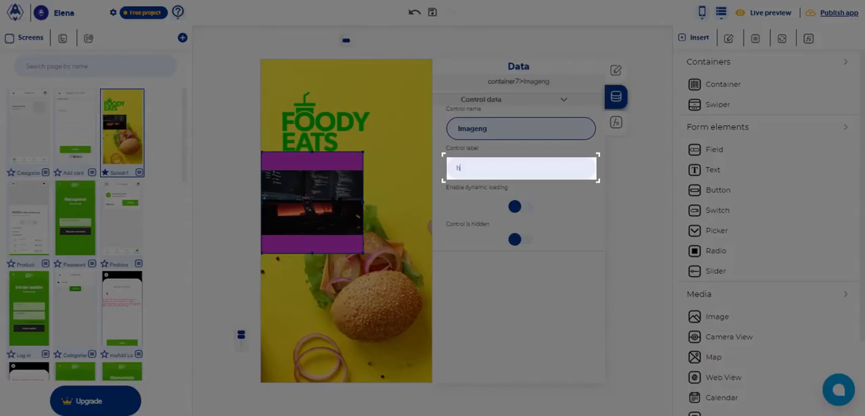
pyautogui.write('ola')
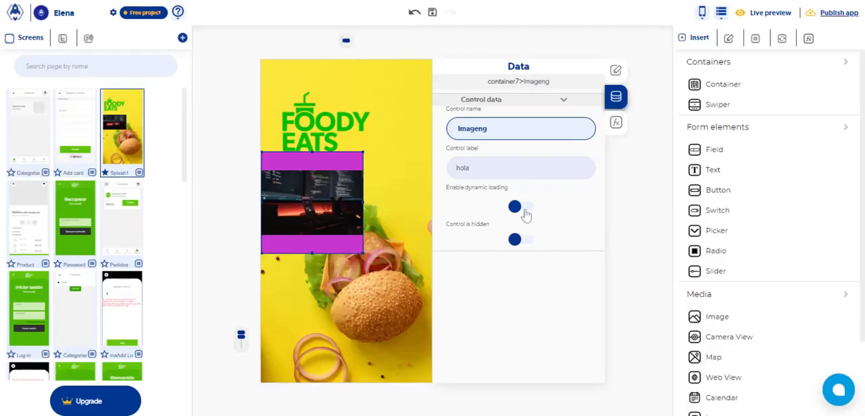
# Try dynamic loading and then hiding on the image control, switching each option back off.
pyautogui.click(521, 208)
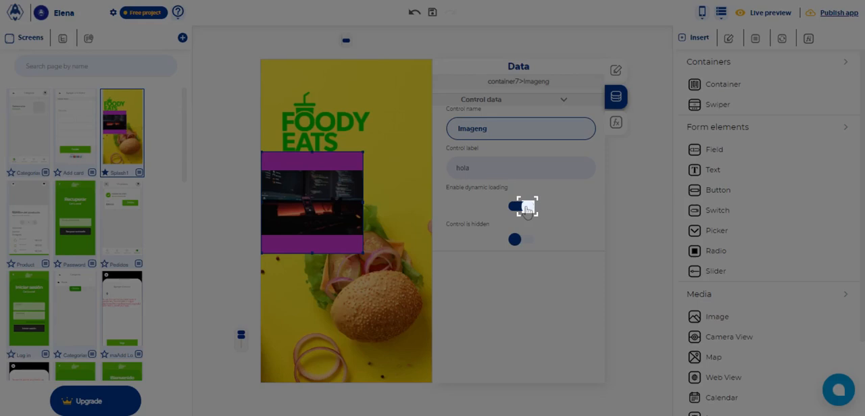
pyautogui.click(527, 209)
pyautogui.click(525, 241)
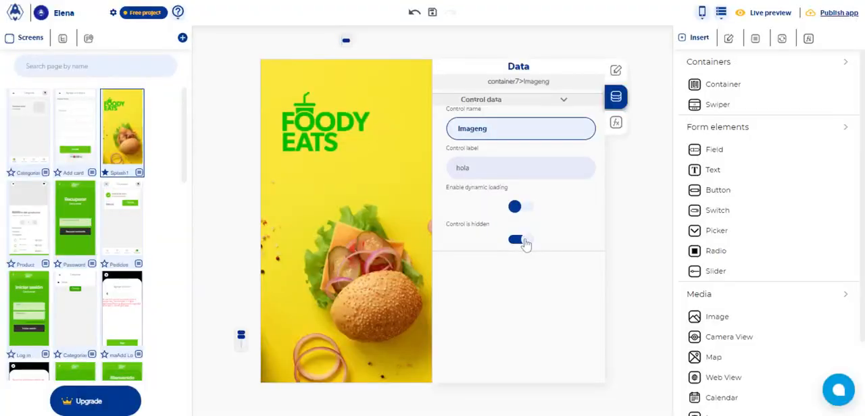
pyautogui.click(524, 240)
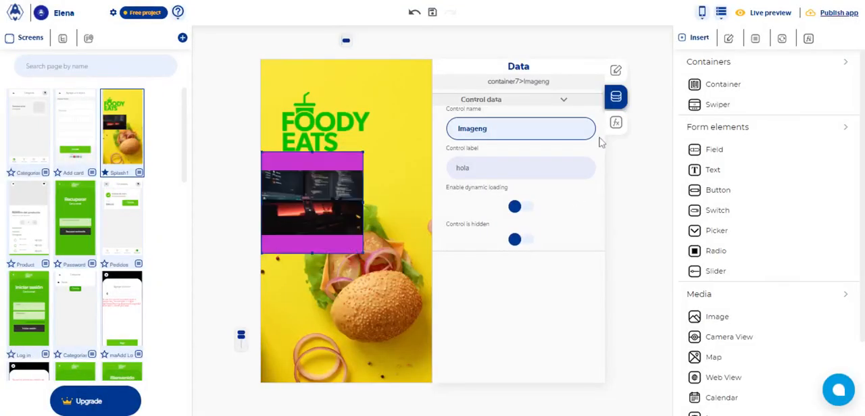
# Add an onPress event to the image in its functions.
pyautogui.click(615, 123)
pyautogui.click(441, 102)
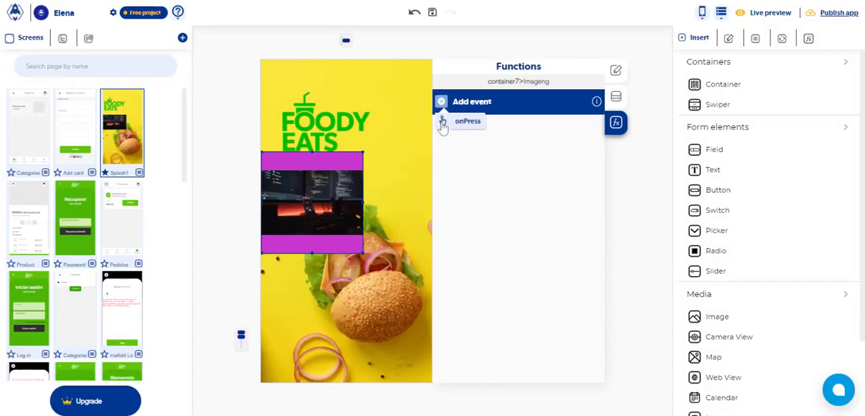
pyautogui.click(443, 124)
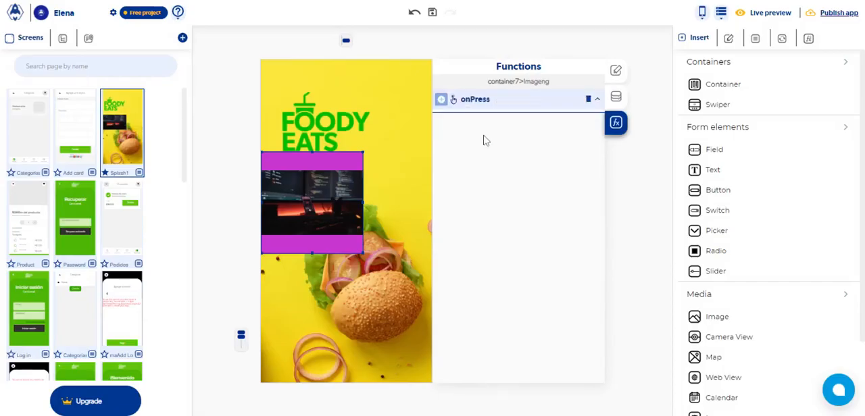